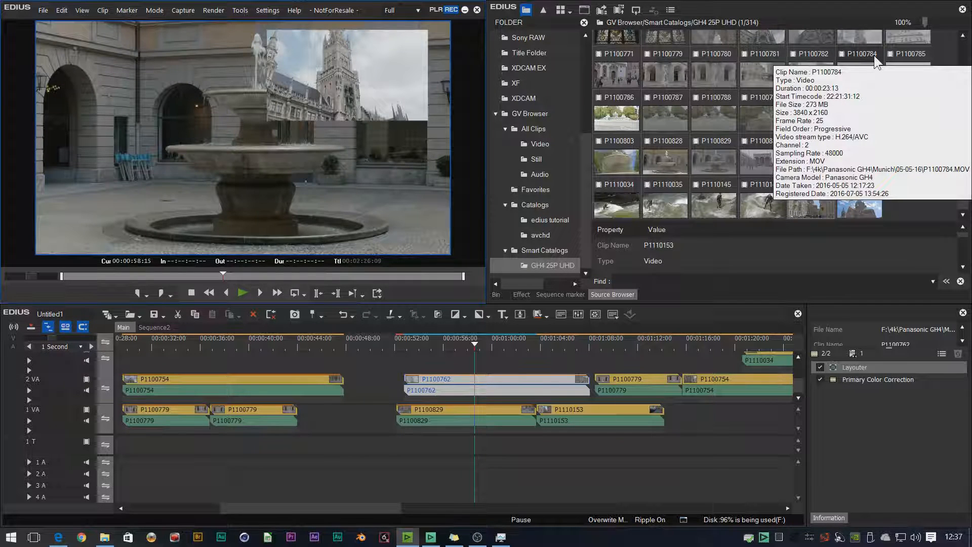
Browse for a clip to add to the bin, going to demo footage > STILLS on the Demo video (F:) drive
click(457, 348)
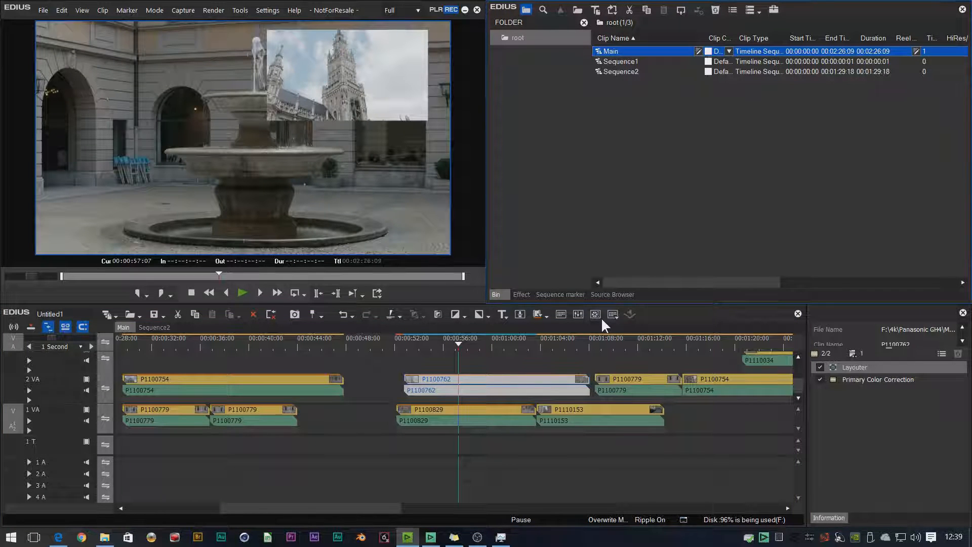
double_click(654, 132)
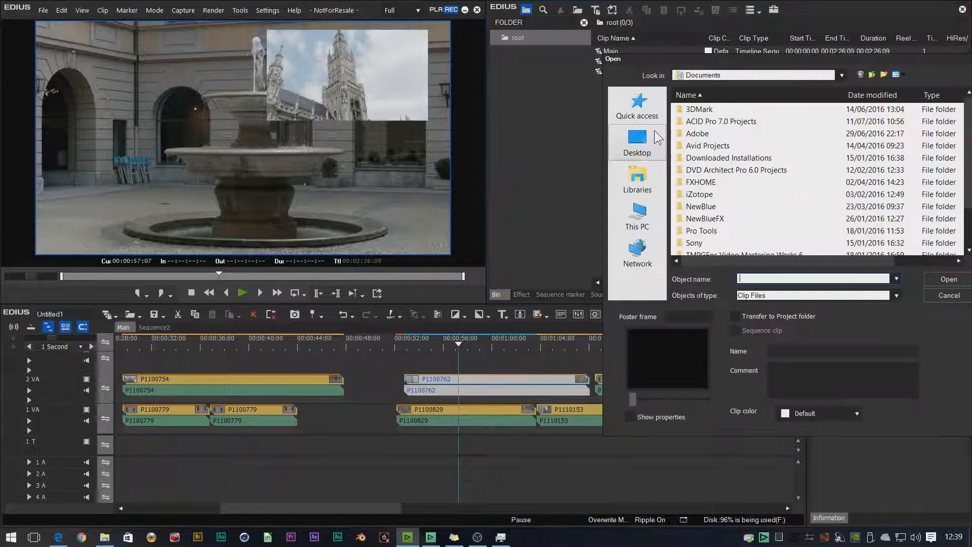
click(637, 215)
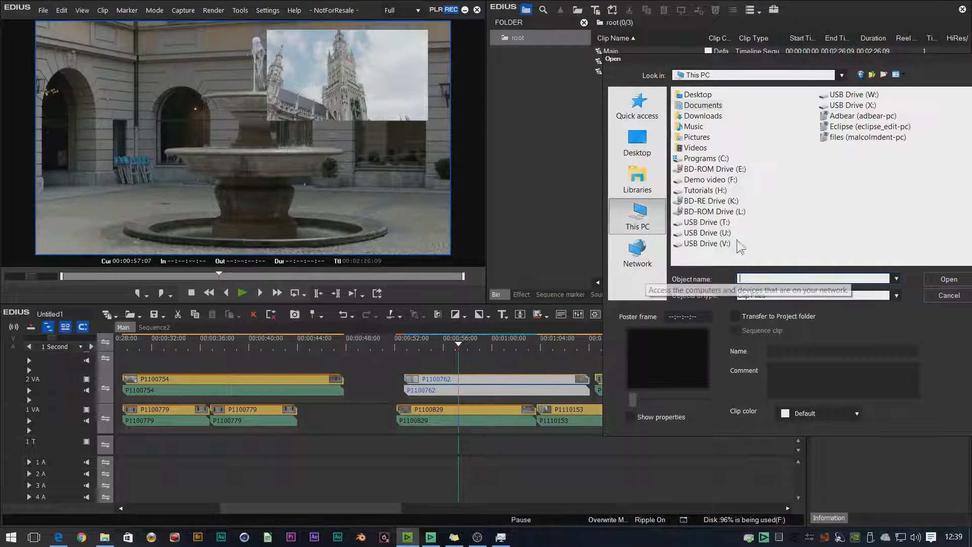
double_click(701, 181)
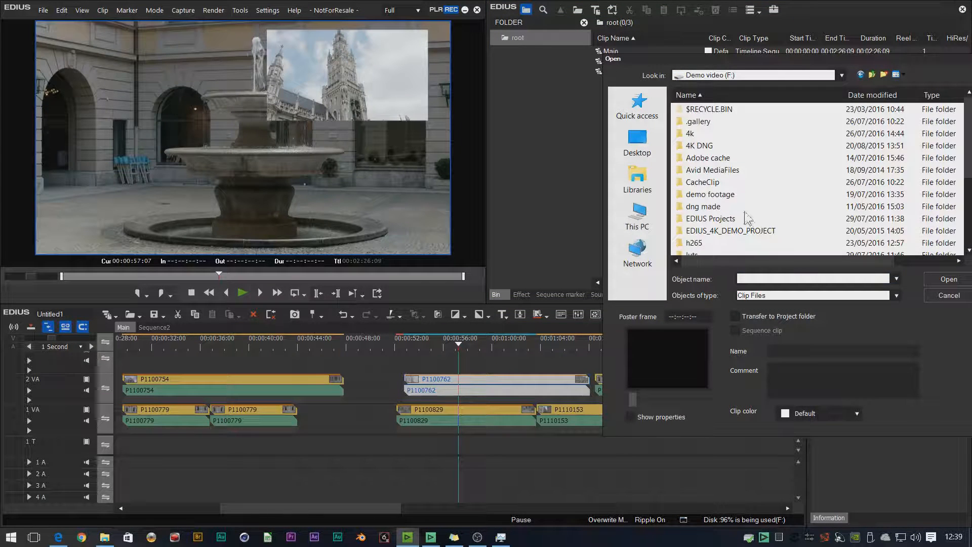
double_click(734, 196)
scroll(779, 239, down, 5)
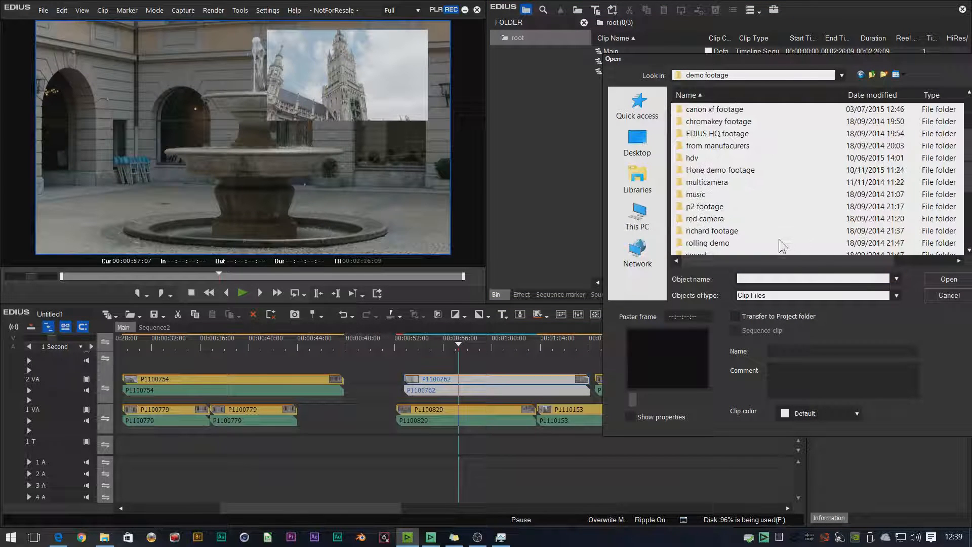
double_click(721, 245)
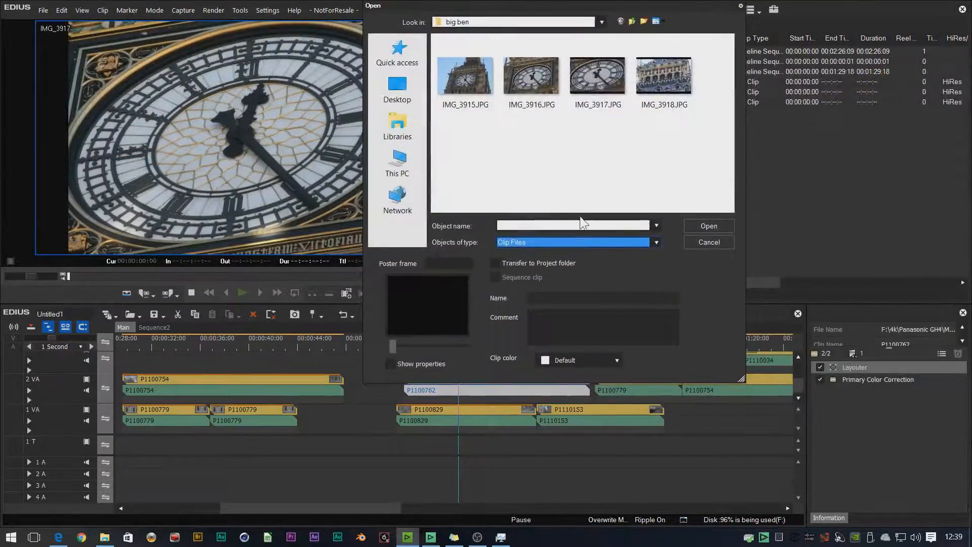
Examine the full list of supported file types offered when adding a clip
click(580, 240)
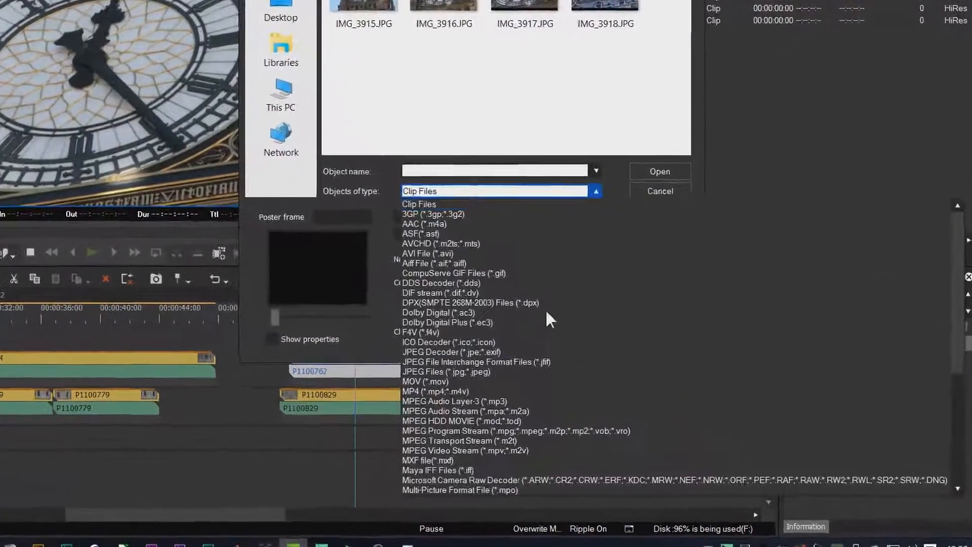
scroll(506, 365, down, 7)
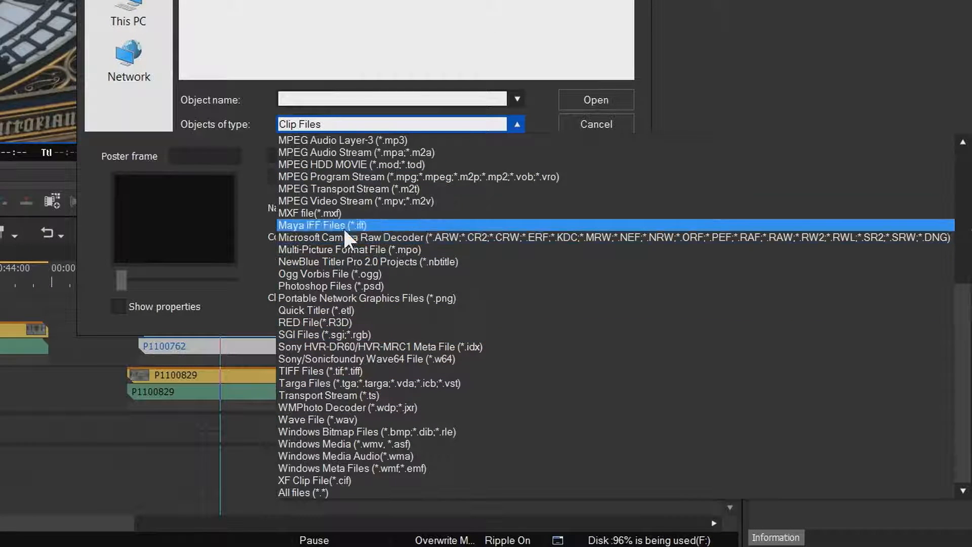
scroll(342, 199, up, 4)
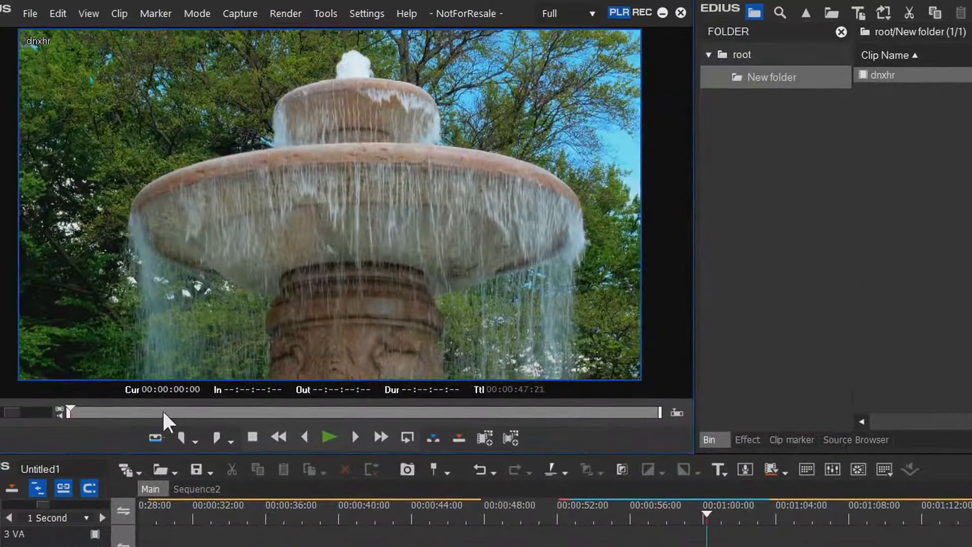
Preview several BM_4k_Holdan_downs clips from New folder in the player, ending with a scrub through BM_4k_Holdan_downs_22-02-14_02
drag(132, 393, 169, 396)
mouse_move(178, 417)
mouse_down()
mouse_move(160, 417)
mouse_move(278, 412)
mouse_move(195, 412)
mouse_up()
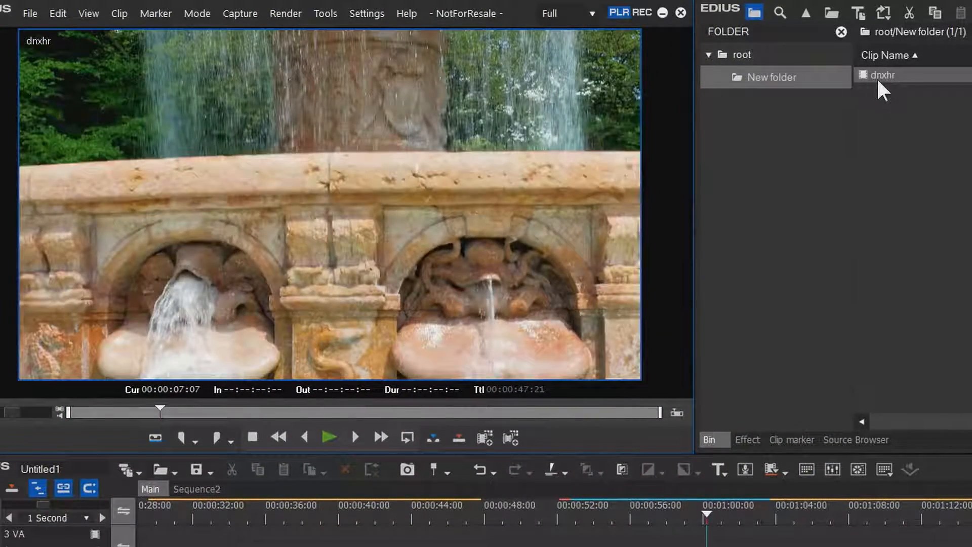
click(878, 77)
click(335, 435)
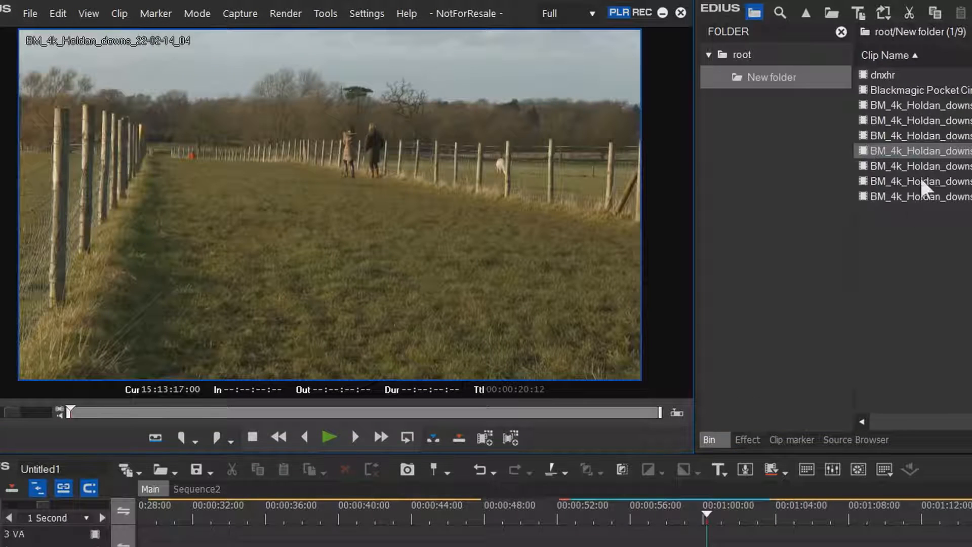
click(867, 167)
click(864, 196)
click(859, 136)
click(871, 127)
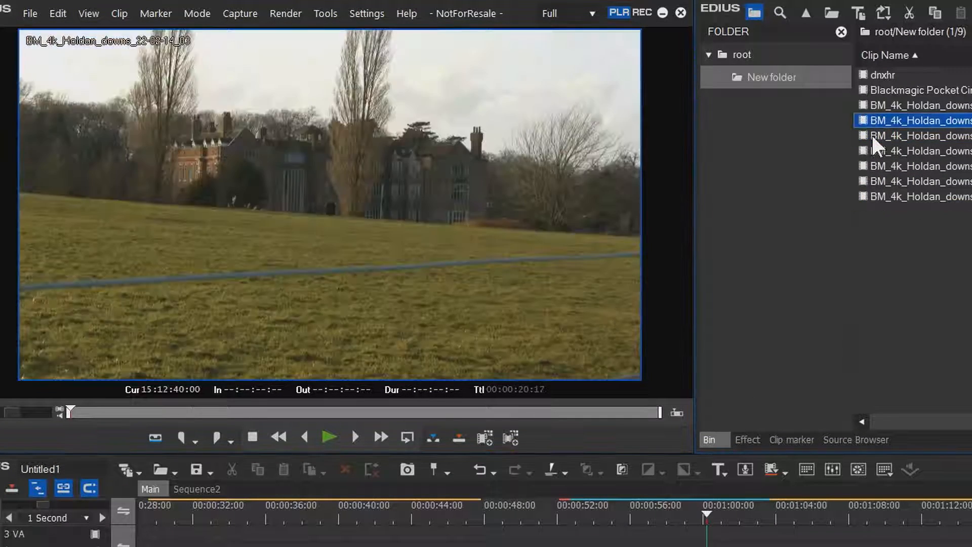
double_click(865, 118)
mouse_move(224, 410)
mouse_down()
mouse_move(481, 407)
mouse_move(178, 412)
mouse_move(334, 418)
mouse_move(268, 411)
mouse_up()
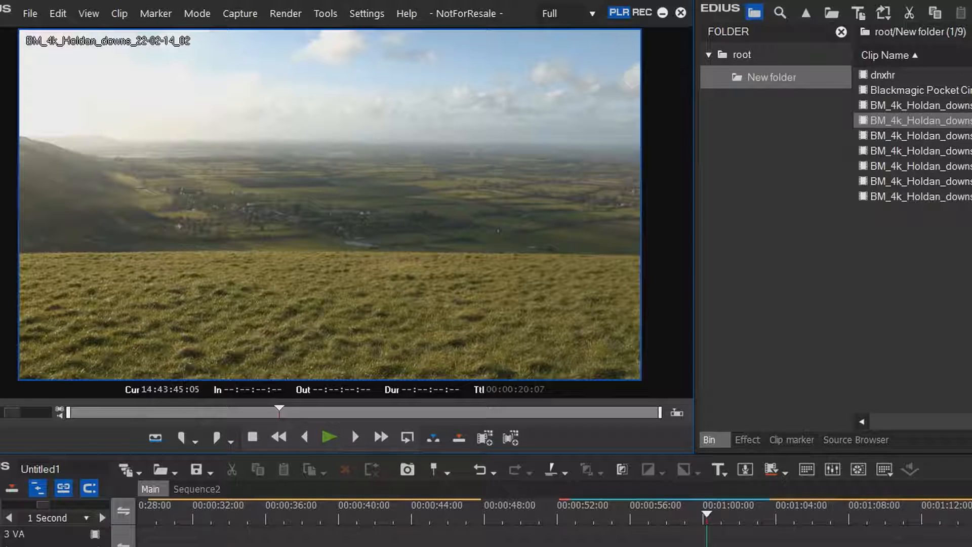
Move the Main sequence playhead to 00:00:55:18 and show the QuickTime exporters in Print to File
drag(651, 514, 625, 525)
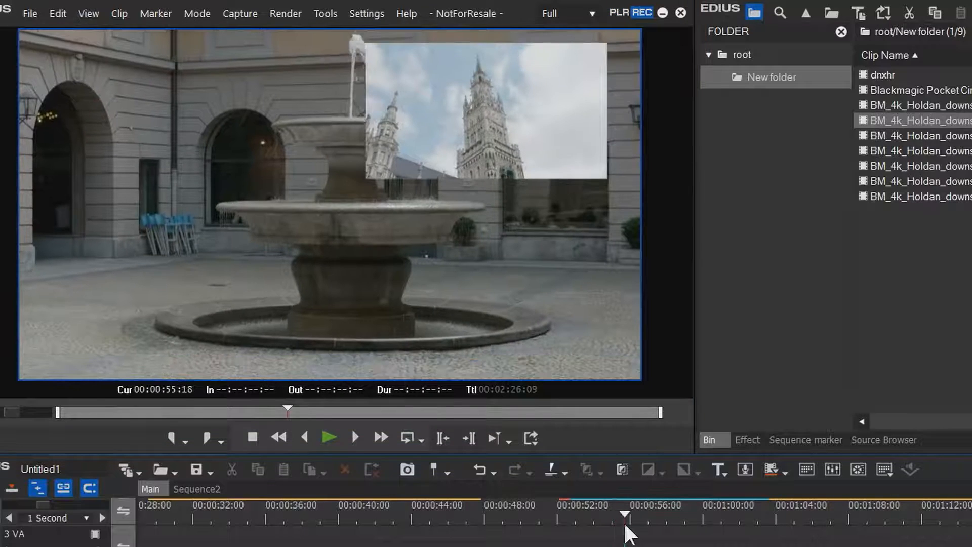
click(30, 13)
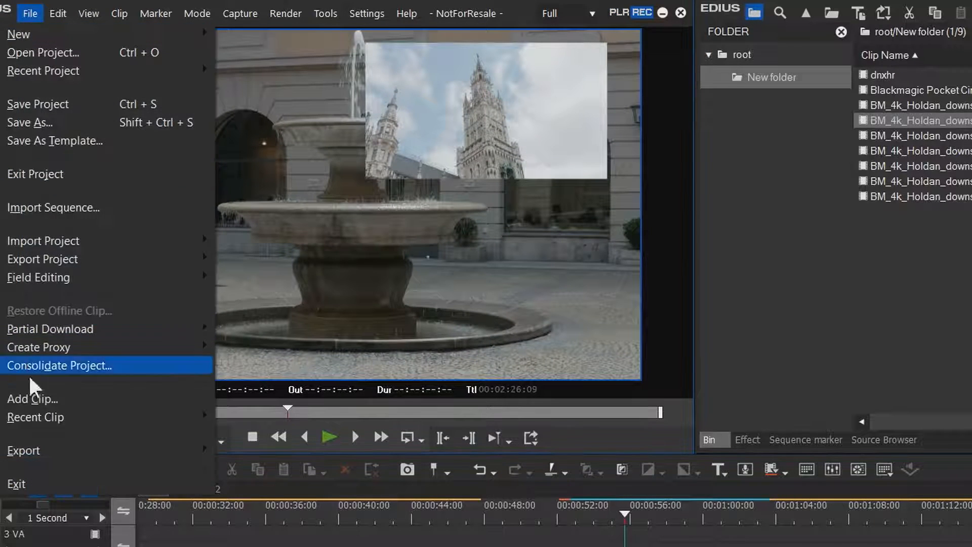
mouse_move(50, 448)
click(248, 485)
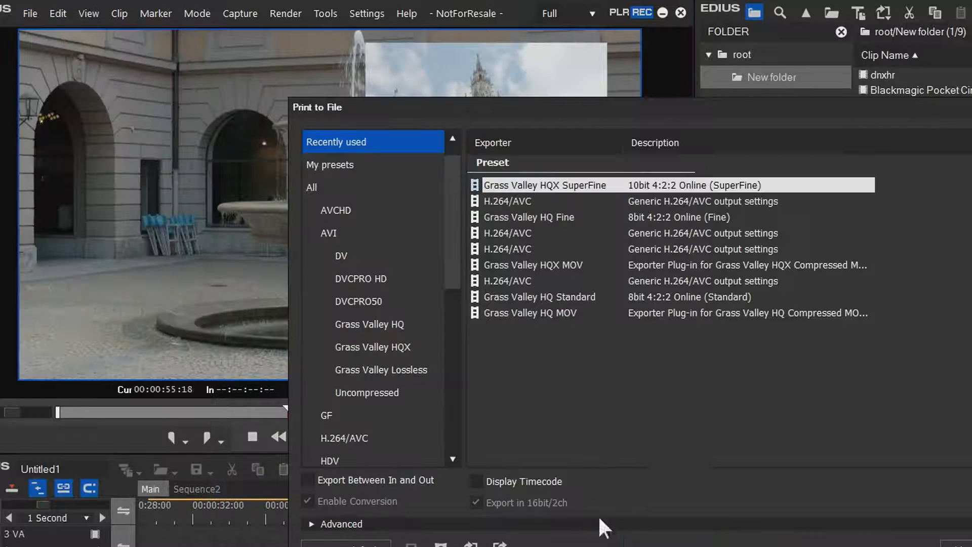
drag(586, 98, 585, 29)
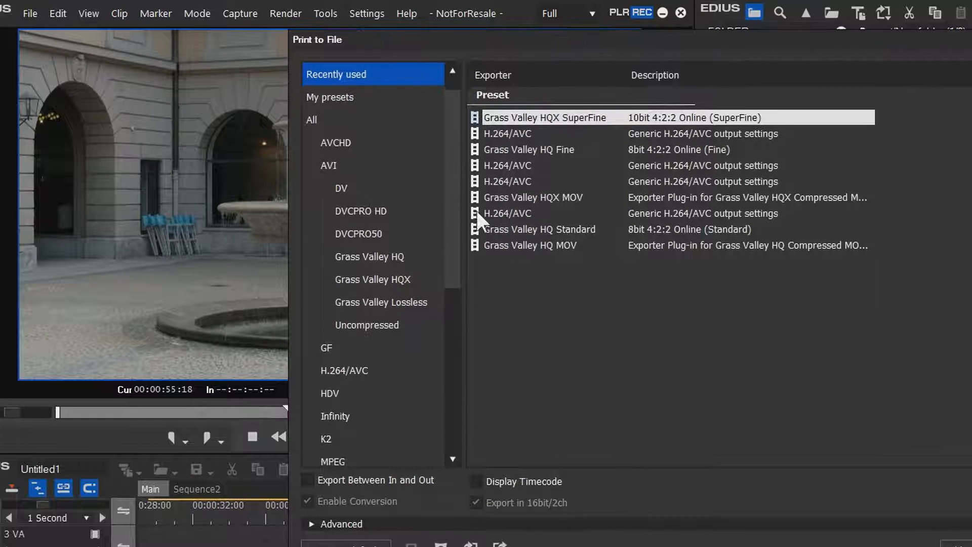
scroll(452, 296, down, 2)
drag(447, 284, 448, 352)
click(350, 280)
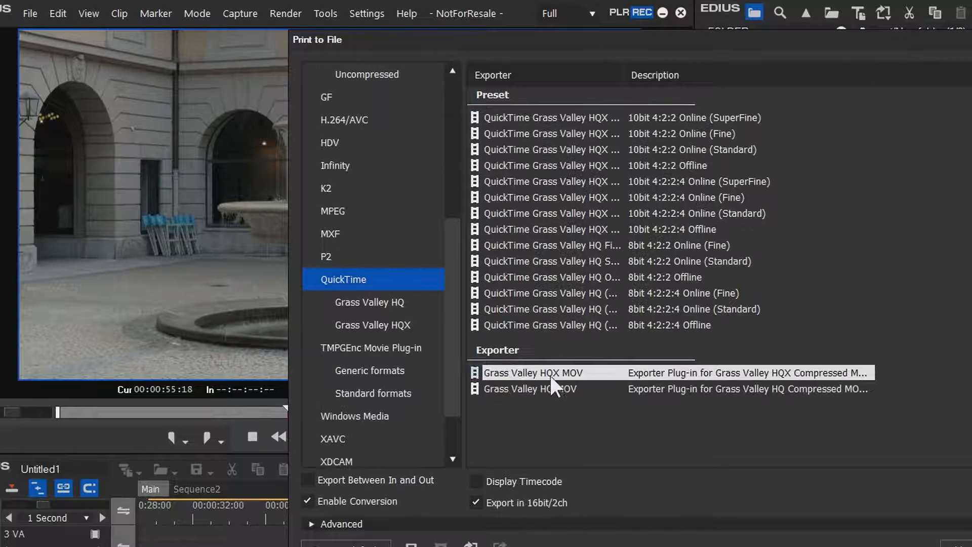
Compare the Grass Valley HQX MOV and Grass Valley HQ MOV exporters in the QuickTime export list
click(558, 389)
click(560, 372)
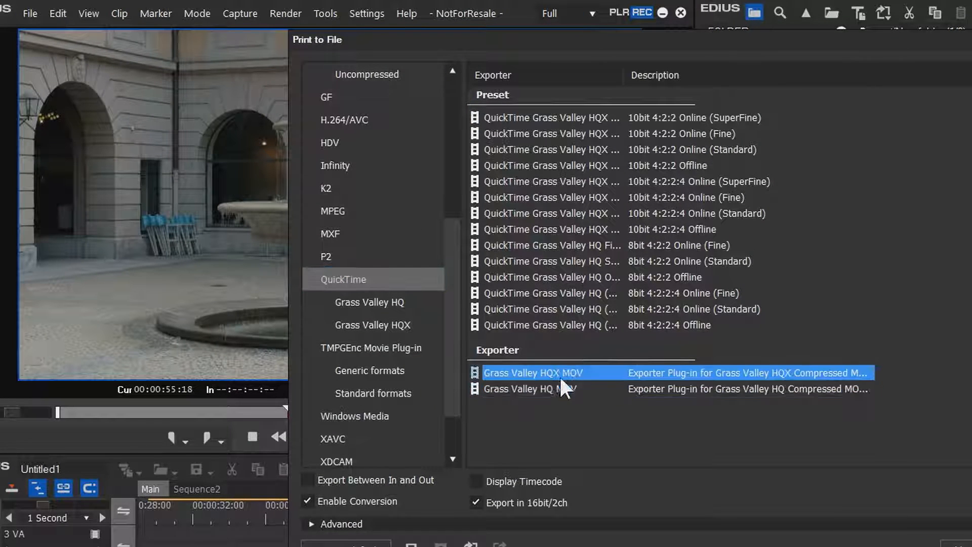
click(559, 384)
click(566, 373)
click(553, 388)
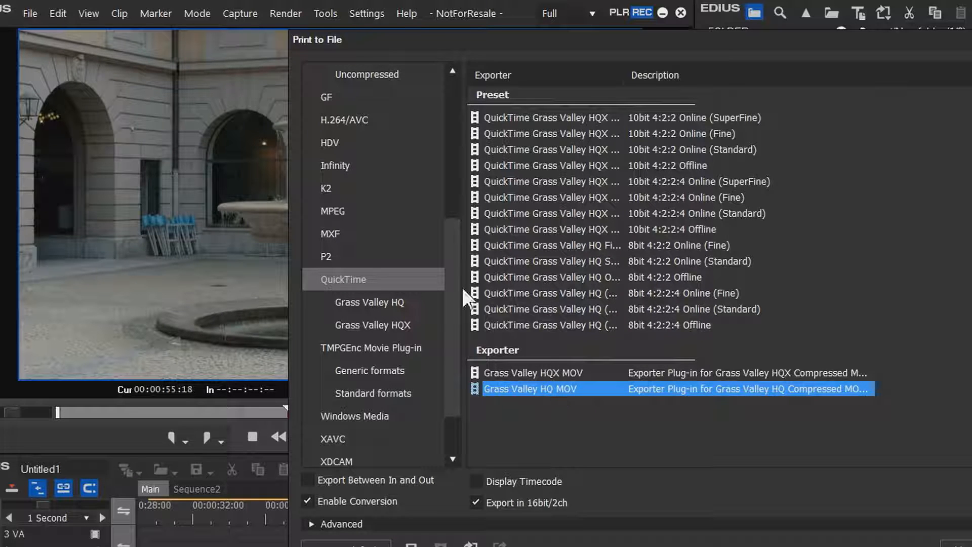
click(580, 372)
click(564, 390)
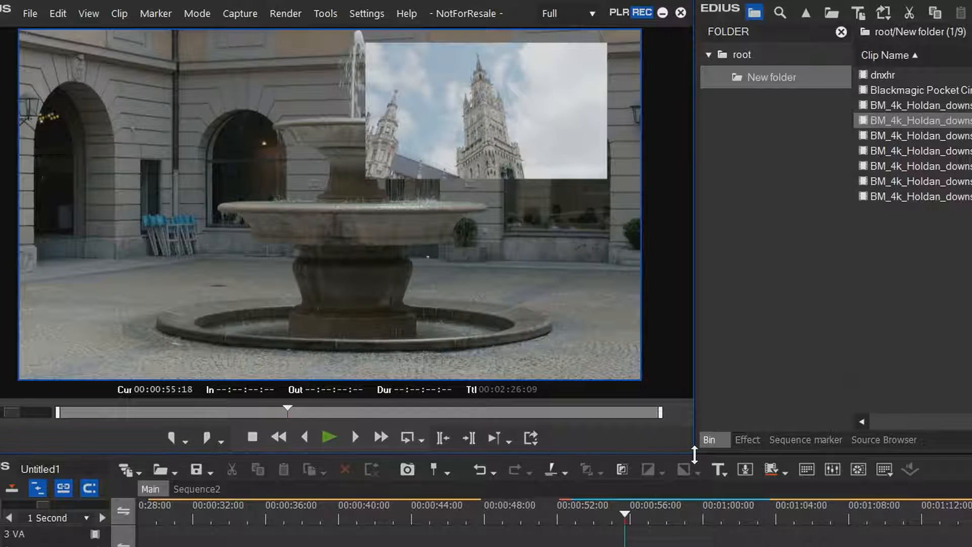
Close EDIUS, run QuickTimeInstaller.exe from the Install folder and accept its license agreement
click(677, 11)
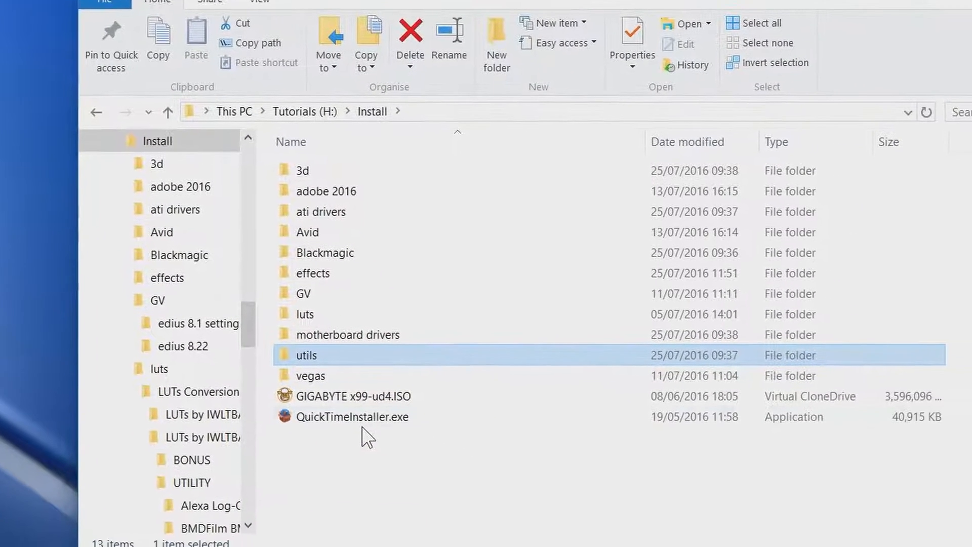
click(335, 415)
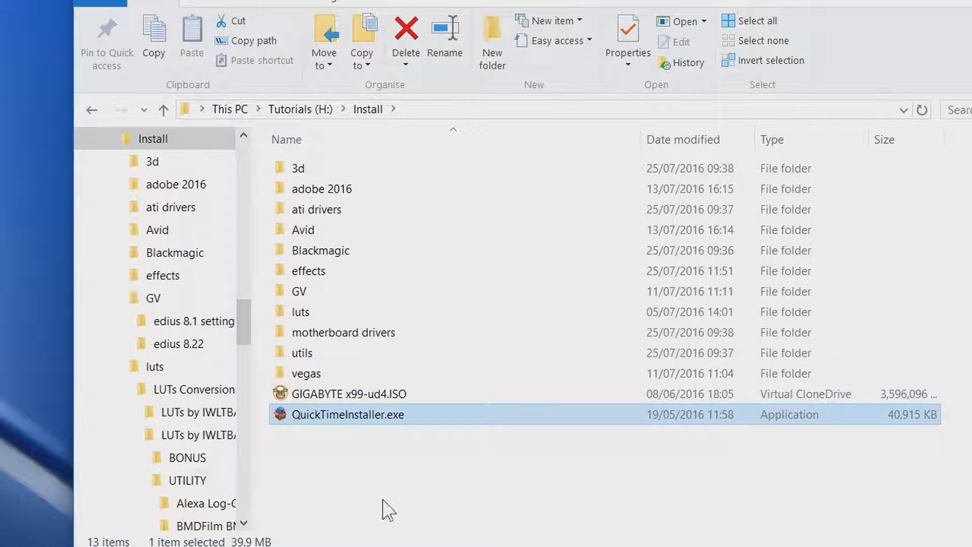
double_click(353, 415)
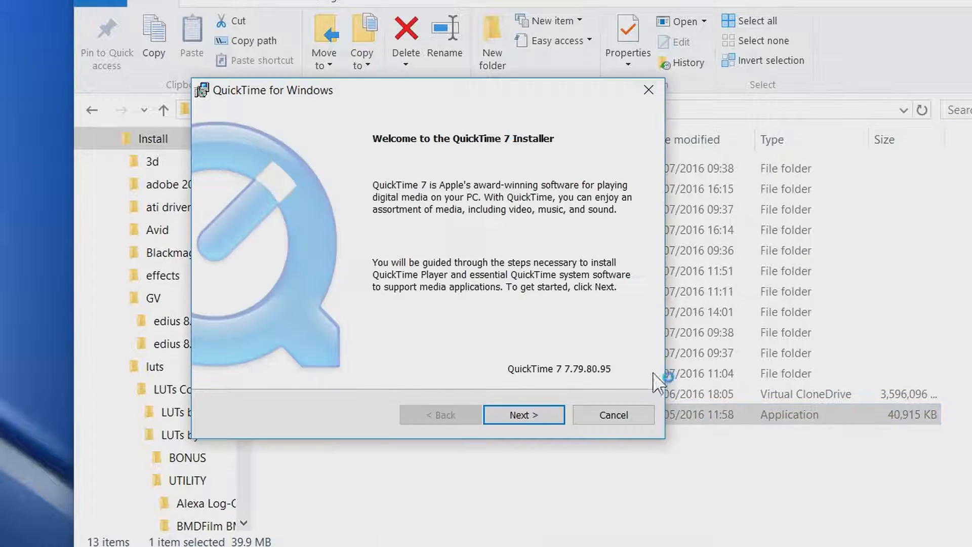
click(525, 420)
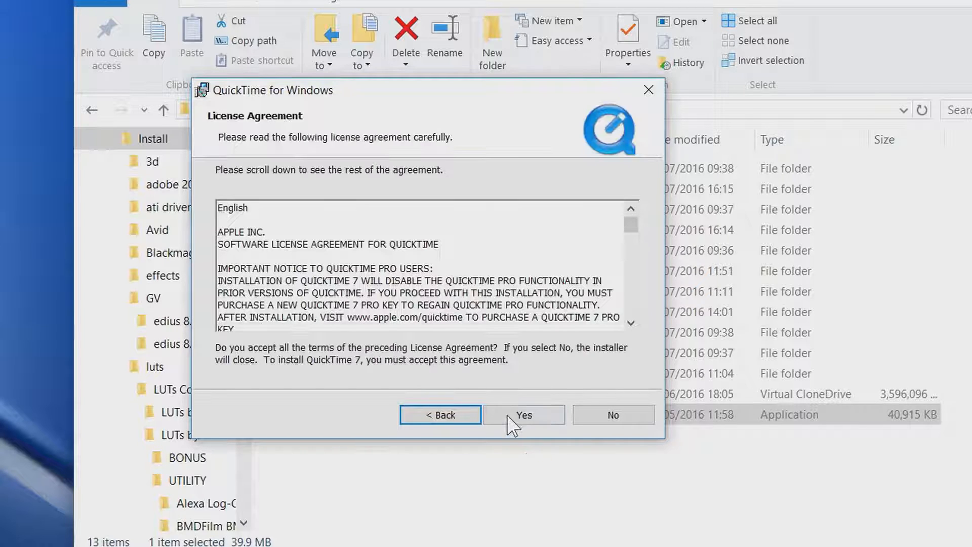
click(506, 411)
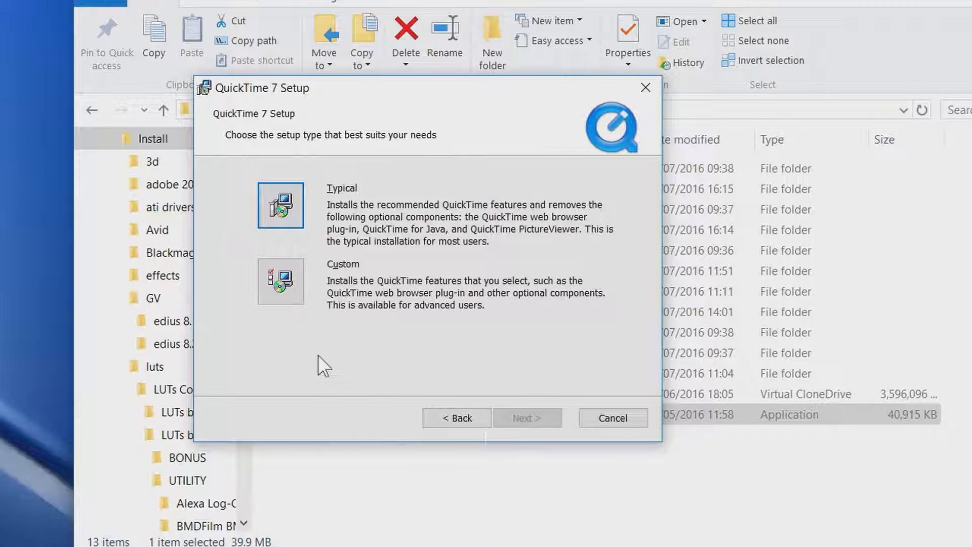
Choose the Custom setup type for QuickTime 7 and exclude the QuickTime Player feature
click(282, 285)
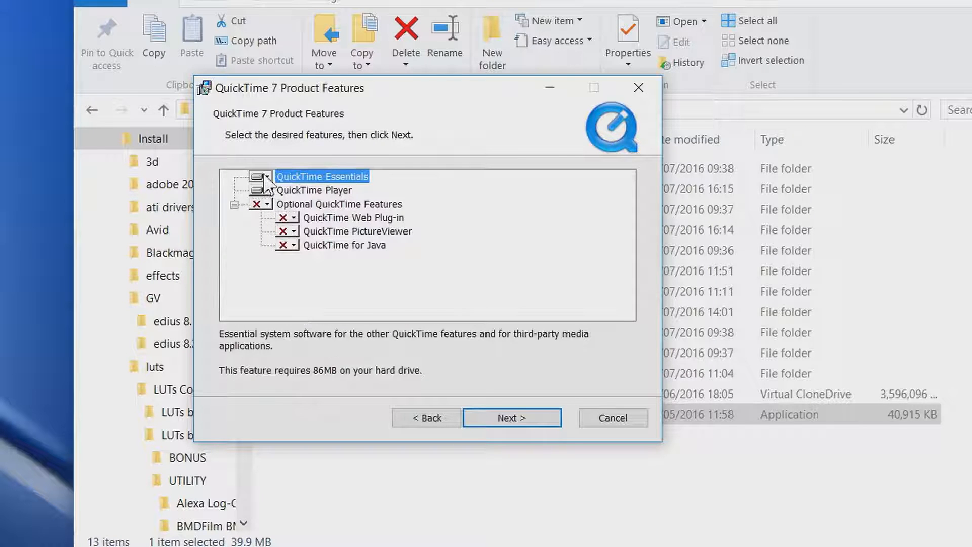
click(265, 190)
click(305, 250)
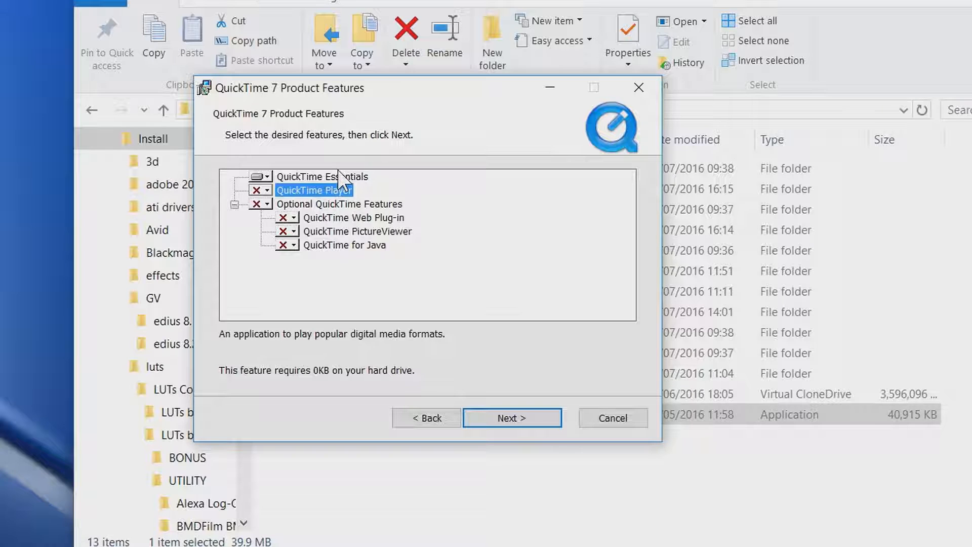
key(Return)
Turn off desktop shortcuts and complete the QuickTime 7 installation in the default destination folder
click(284, 245)
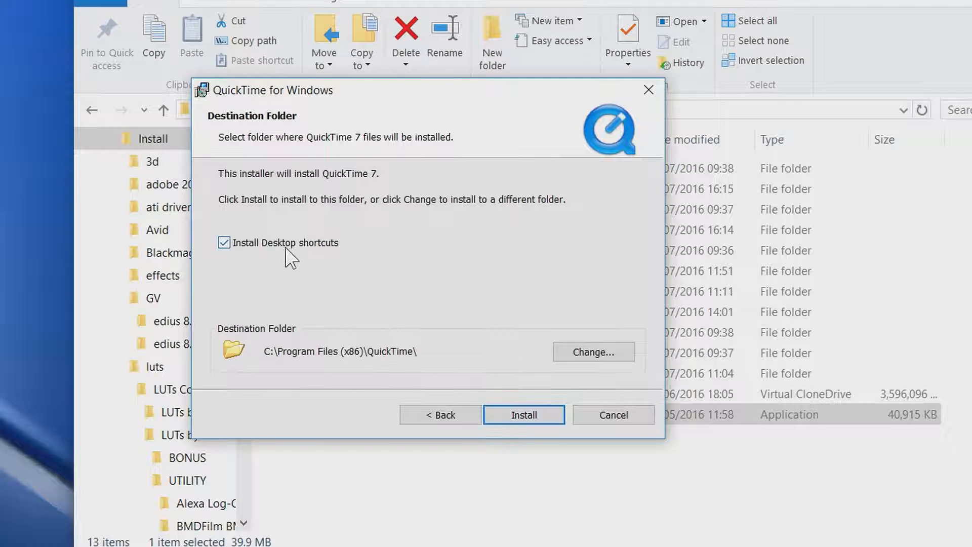
click(525, 416)
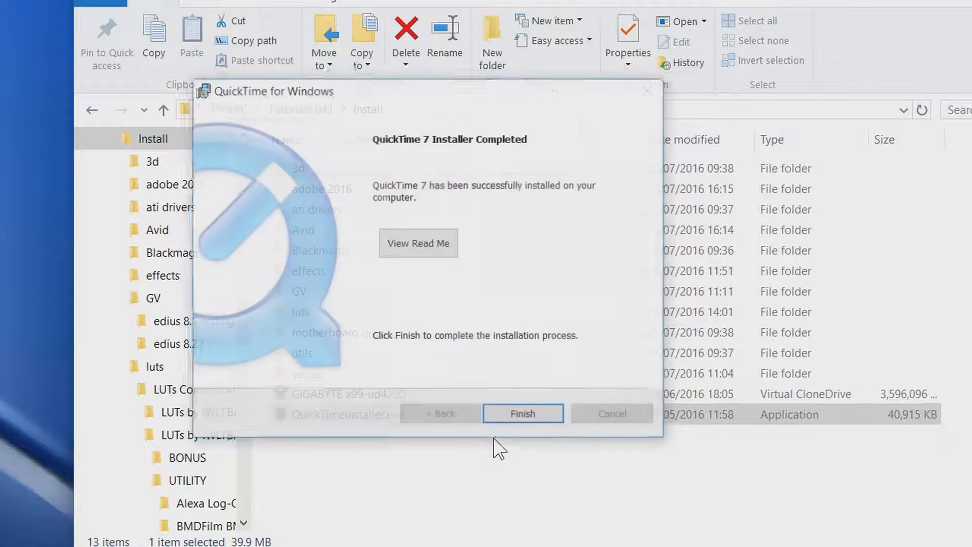
click(515, 415)
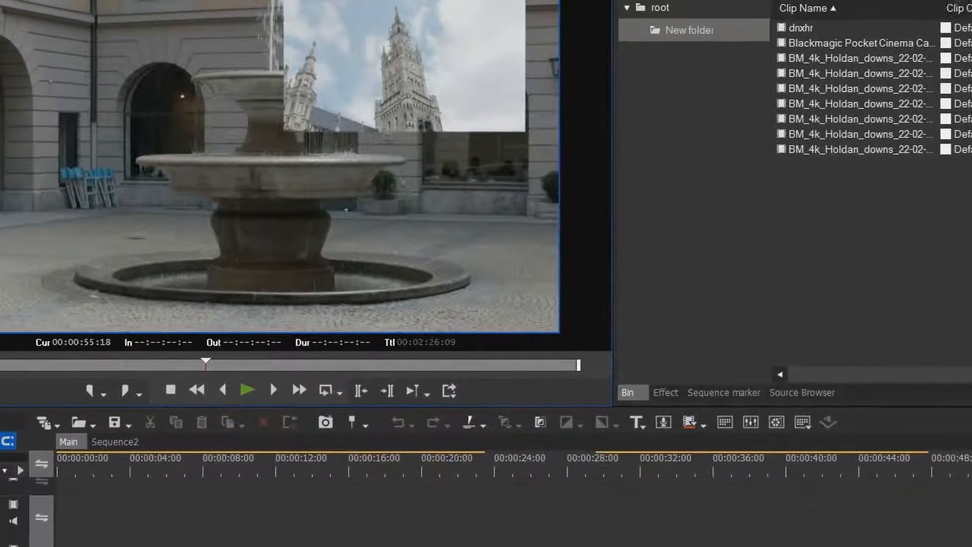
Toggle Enable QuickTime Importer in the QuickTime importer/exporter system settings, then place the timeline playhead at 00:00:08:02
click(373, 12)
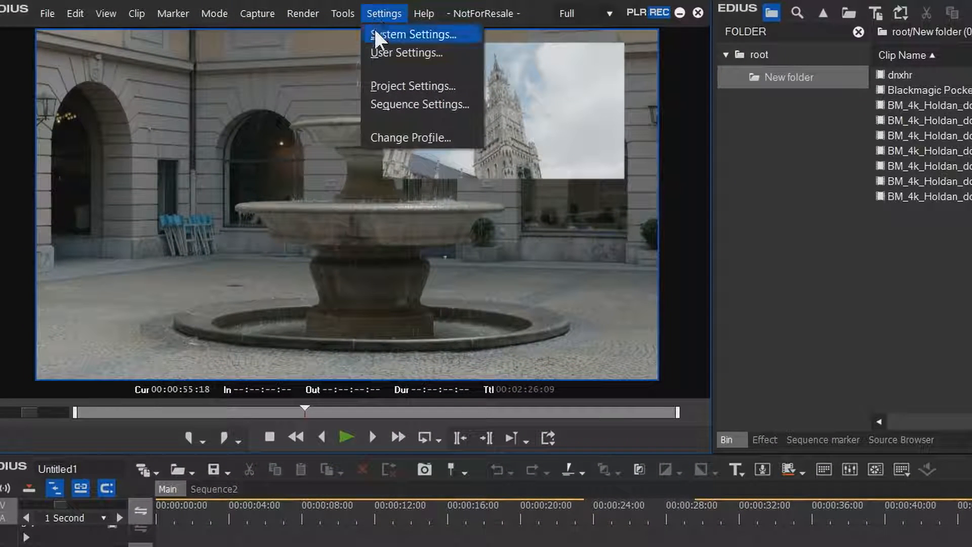
click(374, 33)
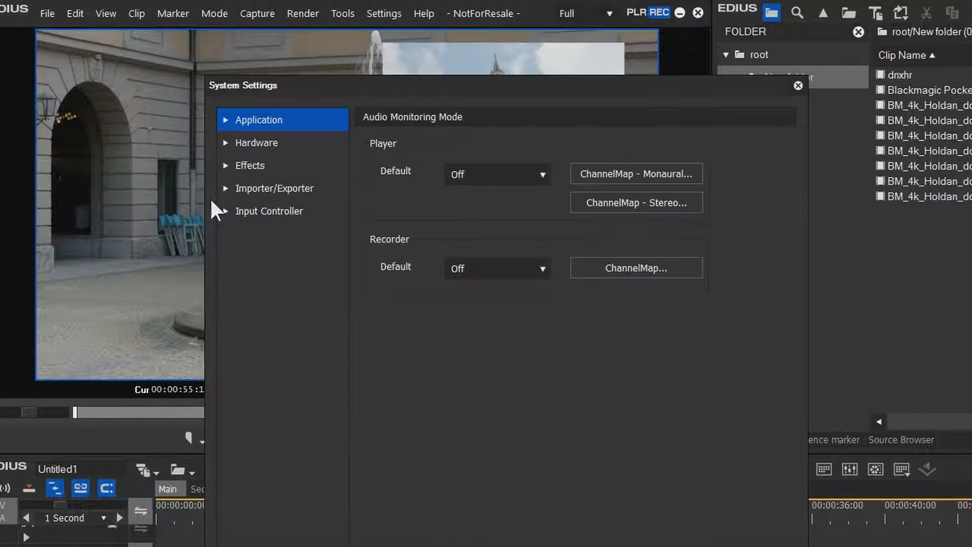
click(225, 188)
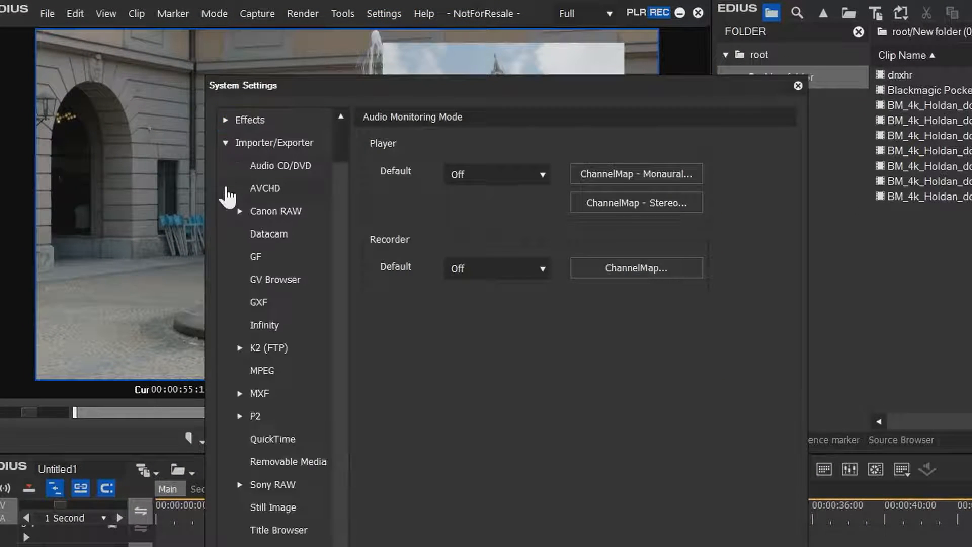
click(245, 438)
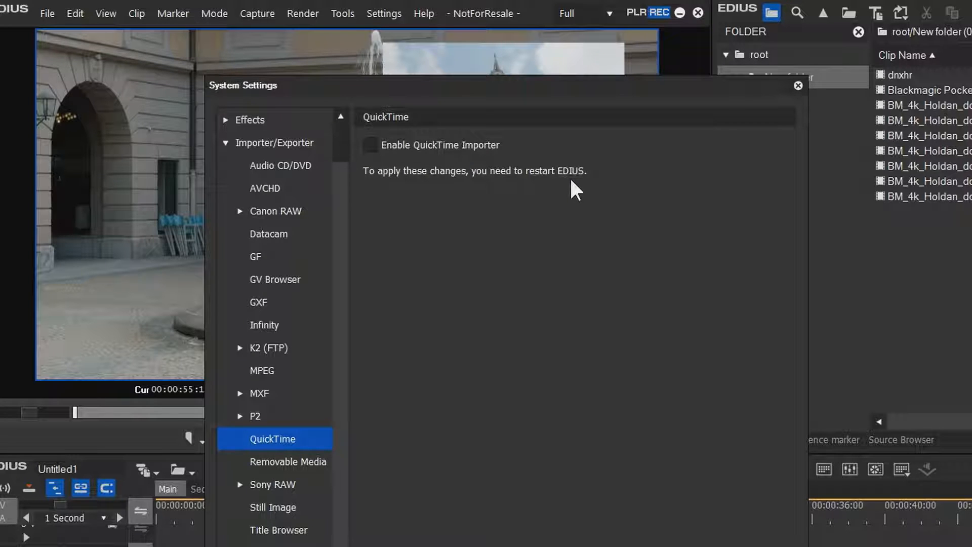
click(384, 144)
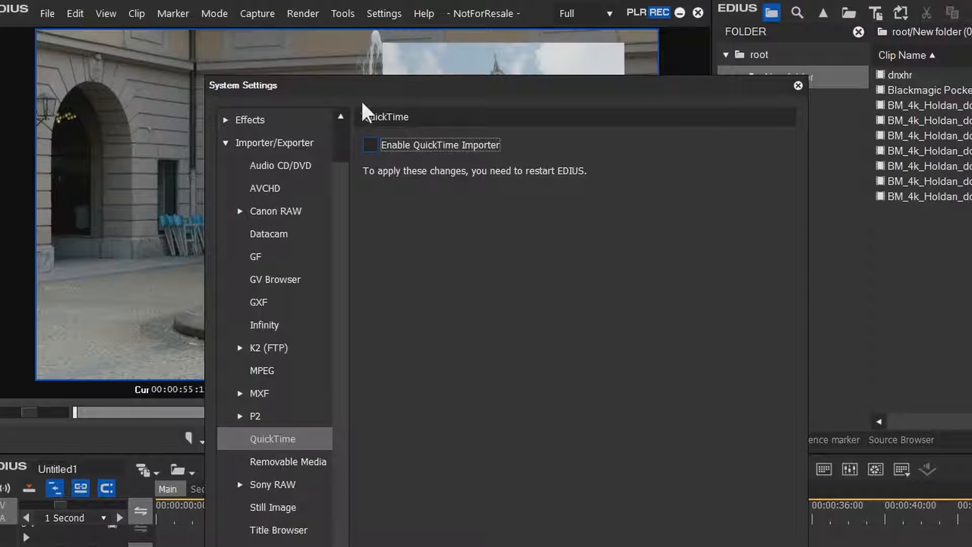
click(303, 526)
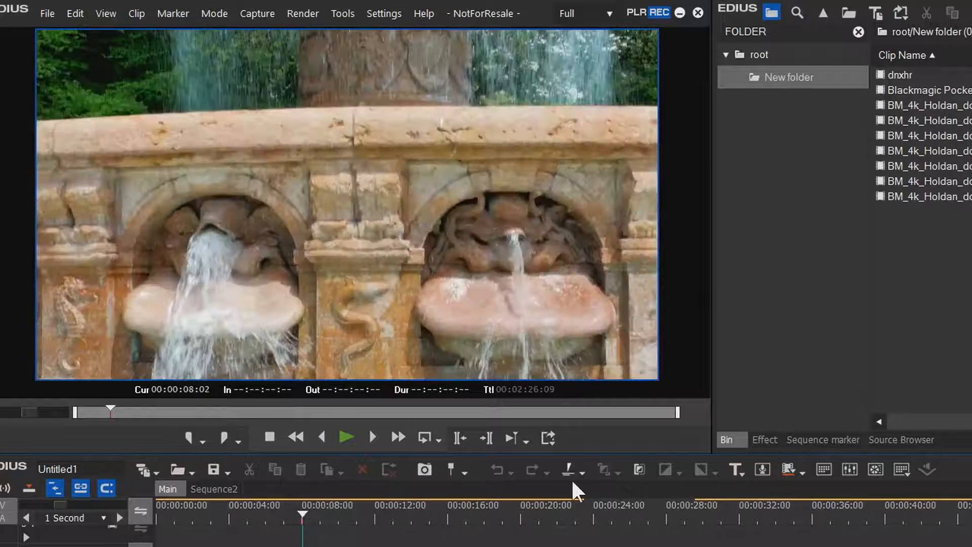
Start a Print to File export of the timeline with the QuickTime exporter plug-in from the QuickTime format category
click(47, 14)
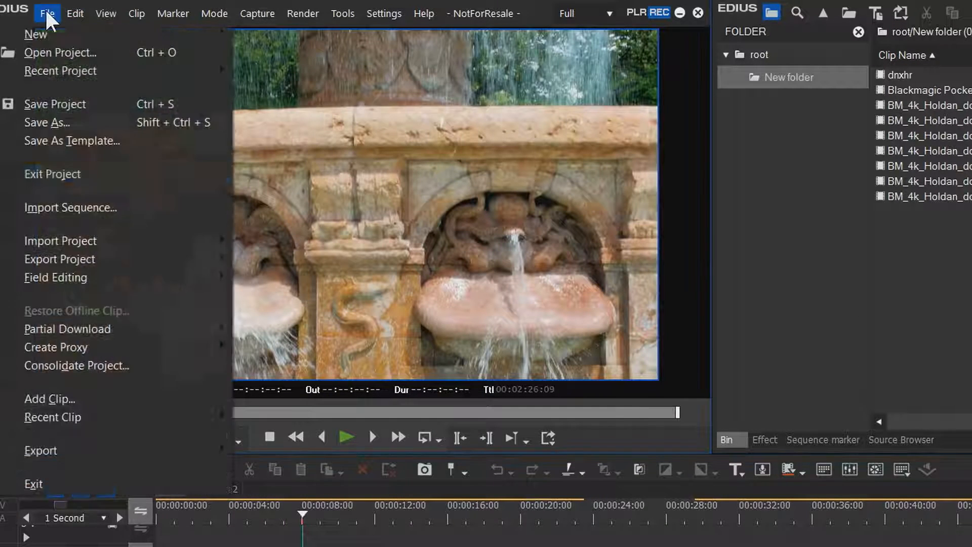
mouse_move(60, 448)
click(269, 485)
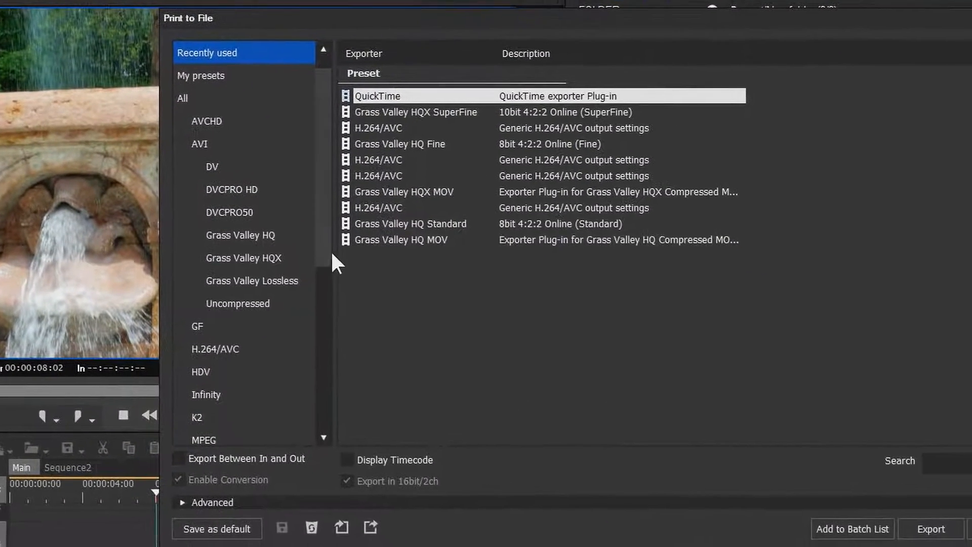
drag(400, 261, 413, 400)
click(89, 215)
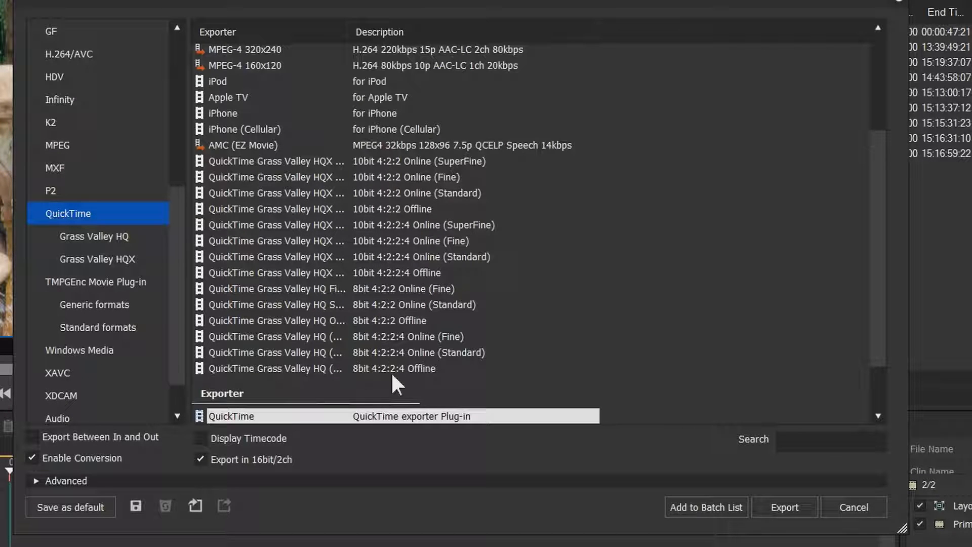
scroll(228, 415, down, 2)
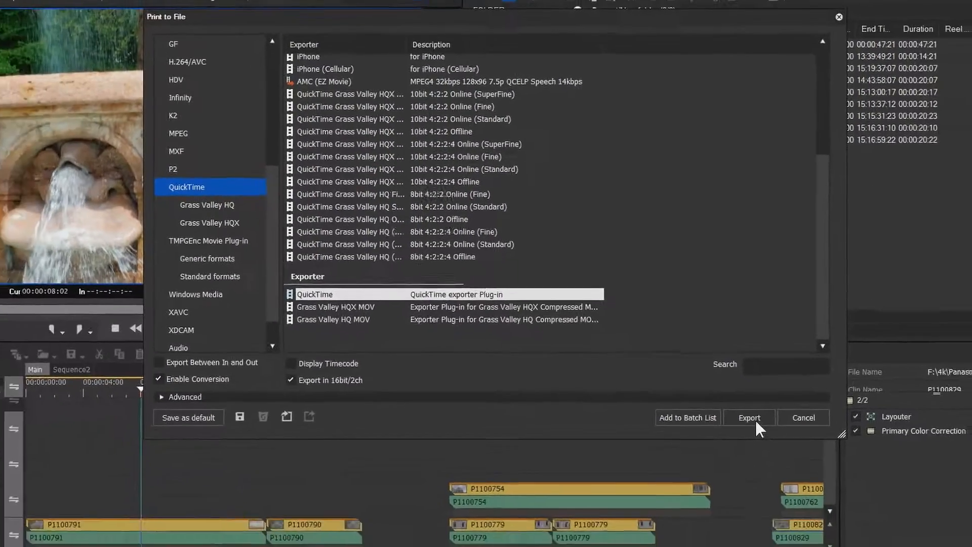
click(784, 507)
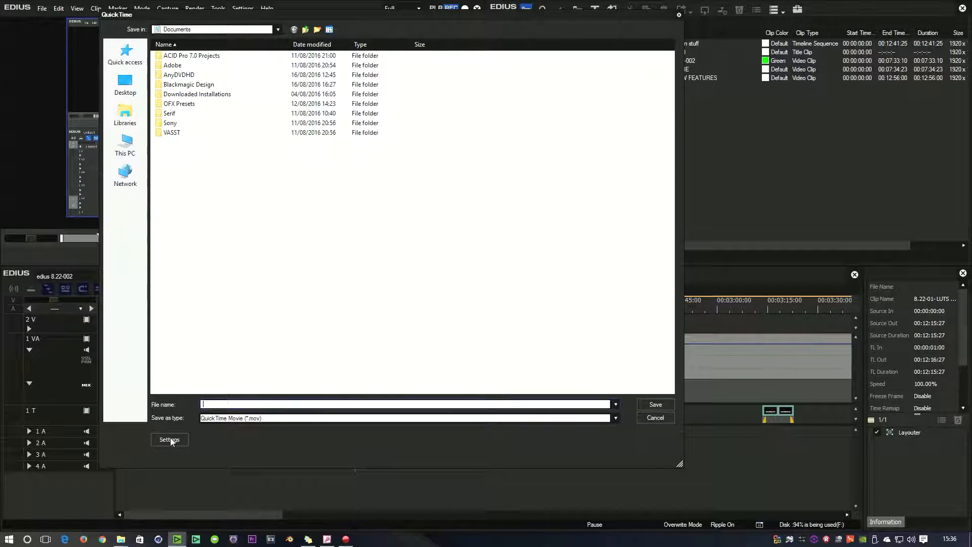
Set the video compression type to Avid DNxHR Codec in the QuickTime export's movie settings
click(170, 439)
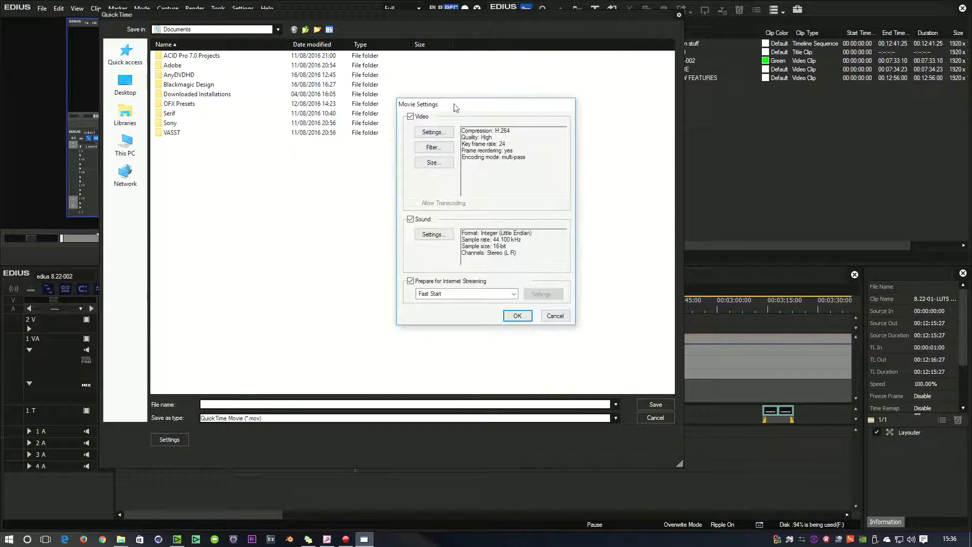
drag(454, 107, 315, 174)
click(292, 192)
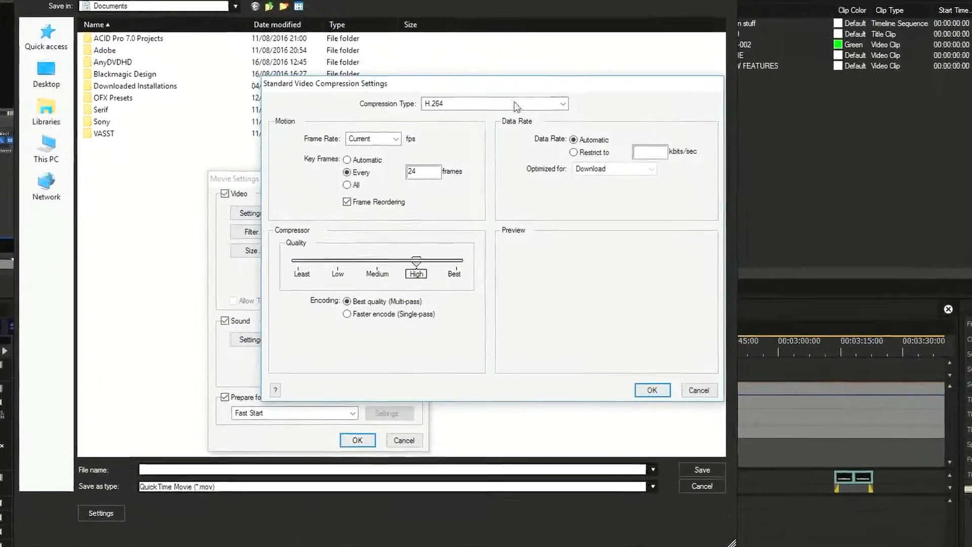
click(531, 104)
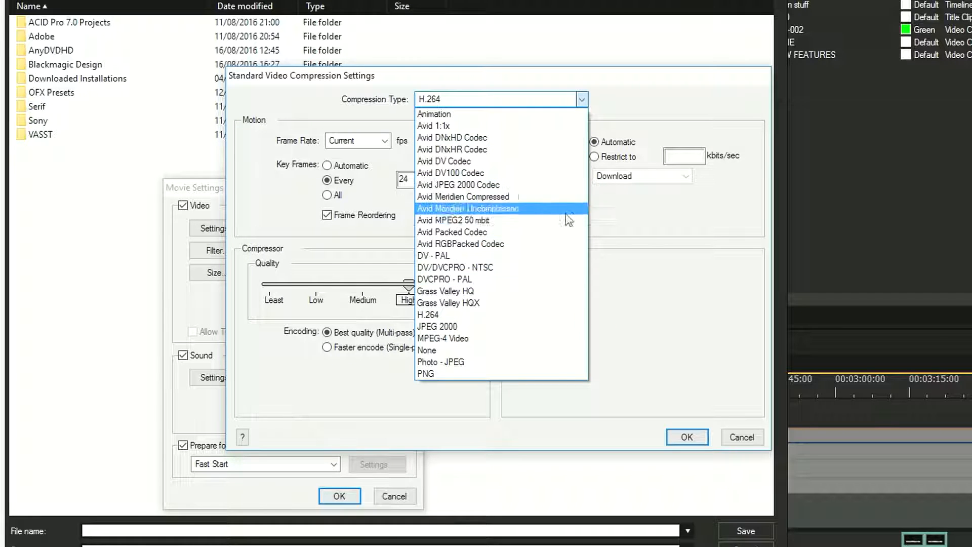
click(648, 228)
click(529, 105)
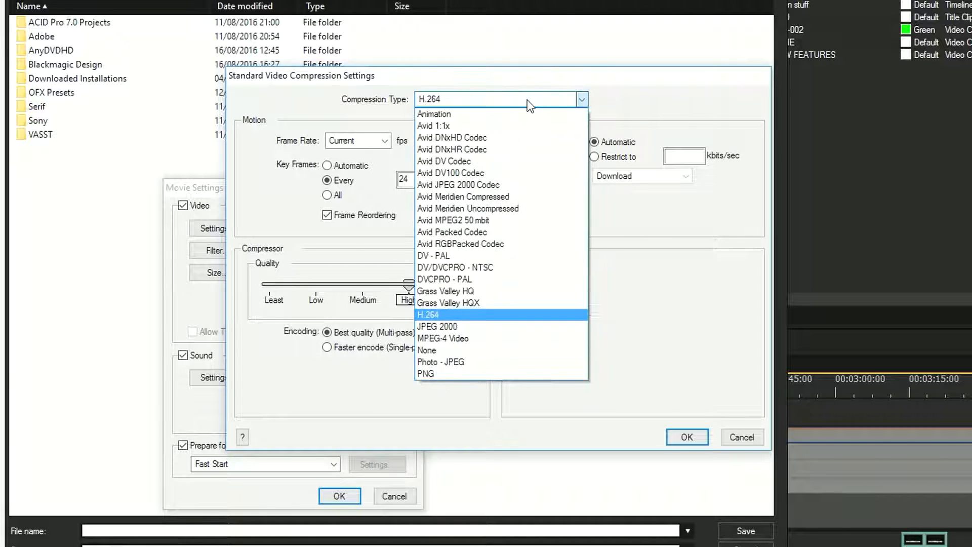
click(452, 148)
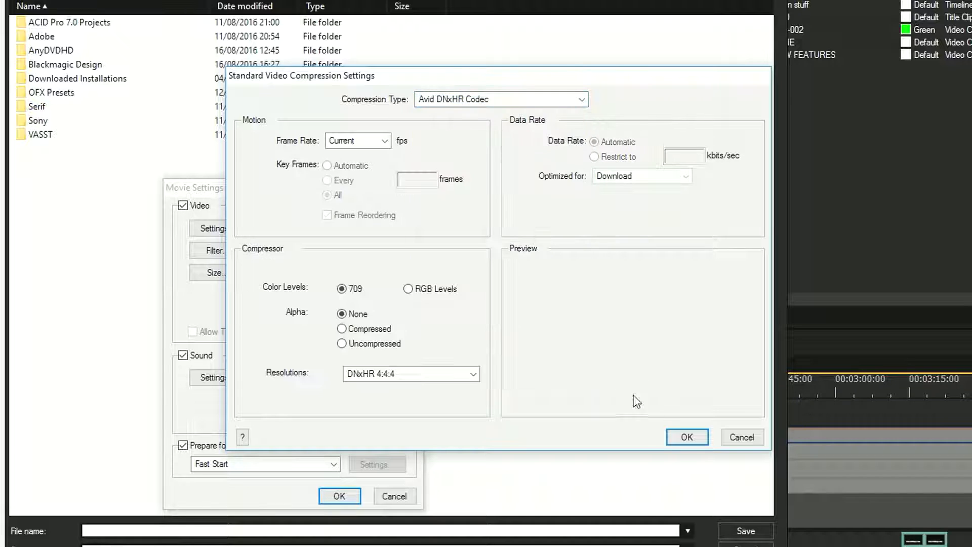
click(687, 438)
Set the export's sound sample rate to 48.000 kHz and accept the movie settings
click(218, 377)
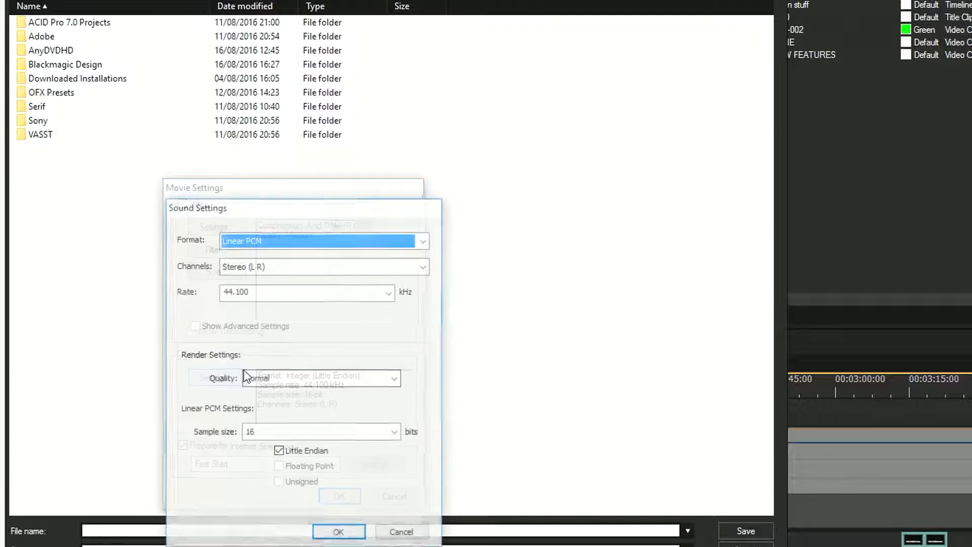
click(343, 291)
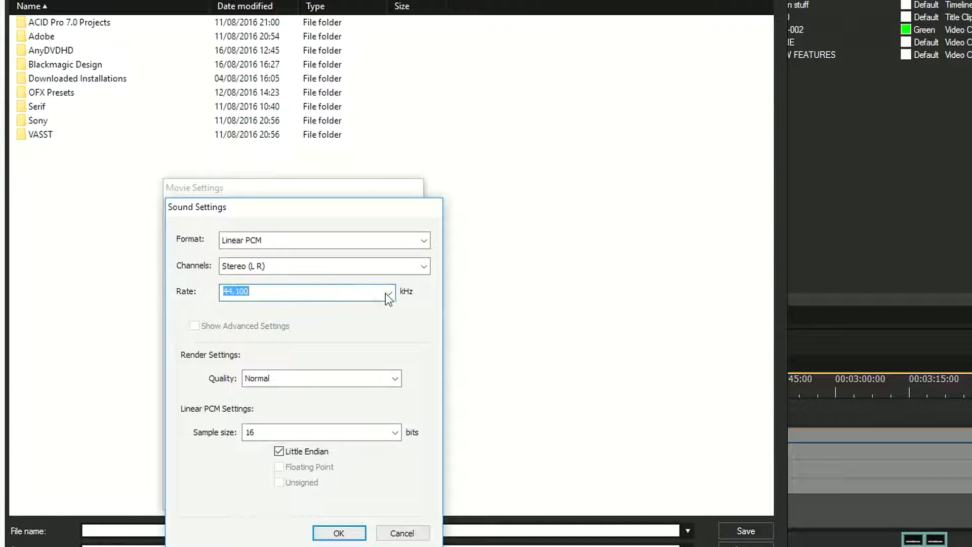
click(393, 293)
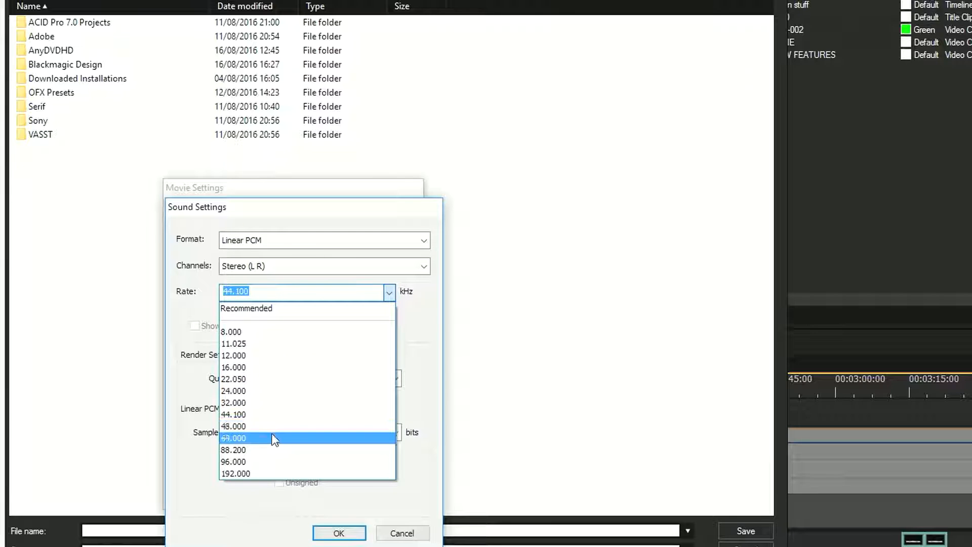
click(274, 436)
click(389, 293)
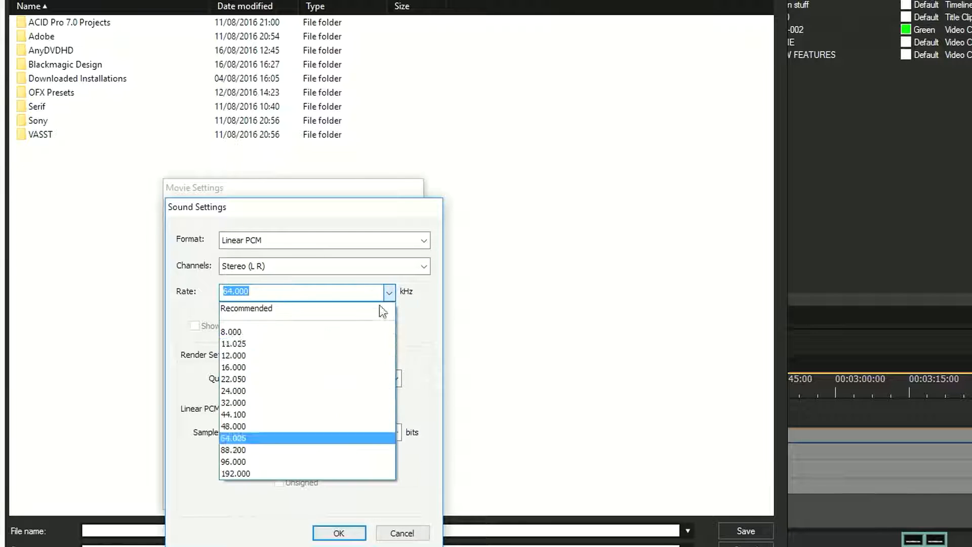
click(299, 426)
click(339, 533)
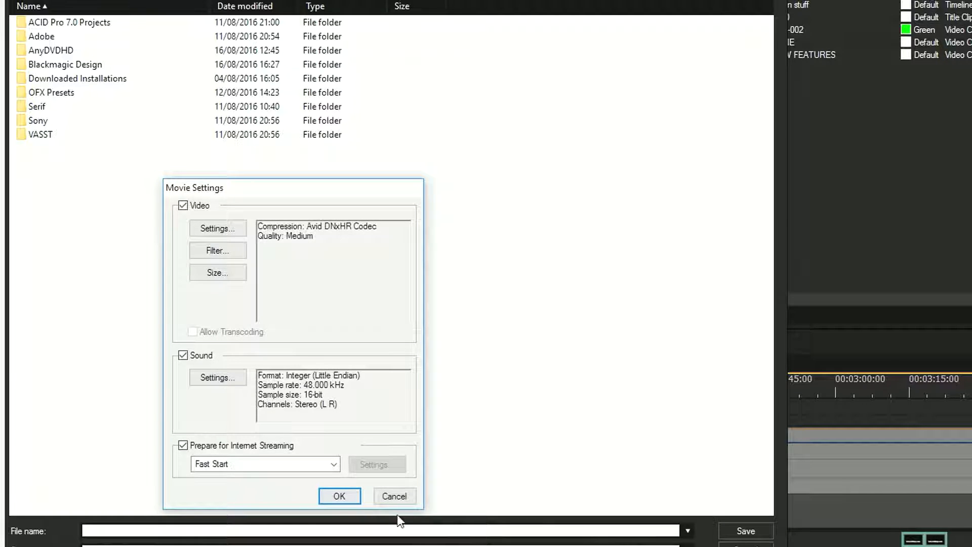
click(341, 496)
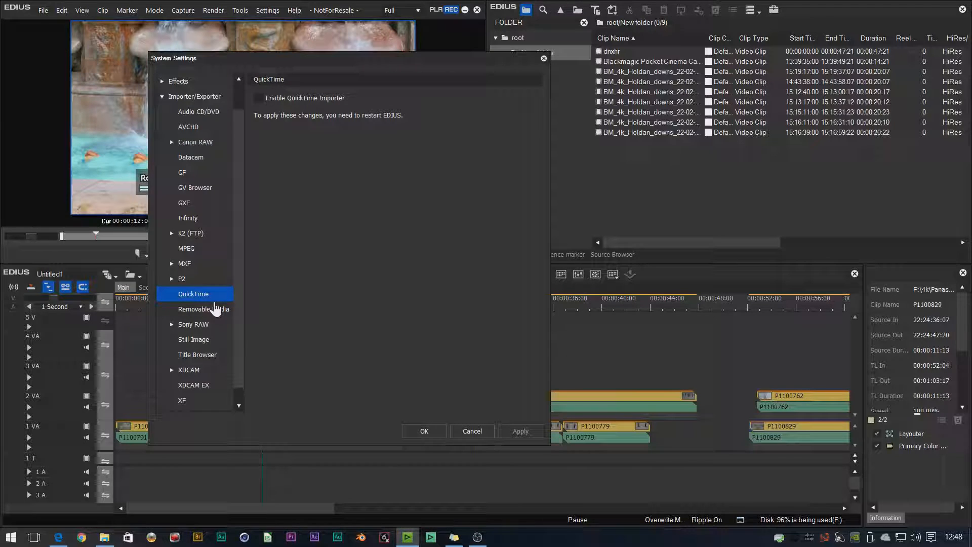
With the QuickTime system settings accepted, move the playhead to 00:00:04:07 and select the P1100791 clip on track 1 VA
click(425, 432)
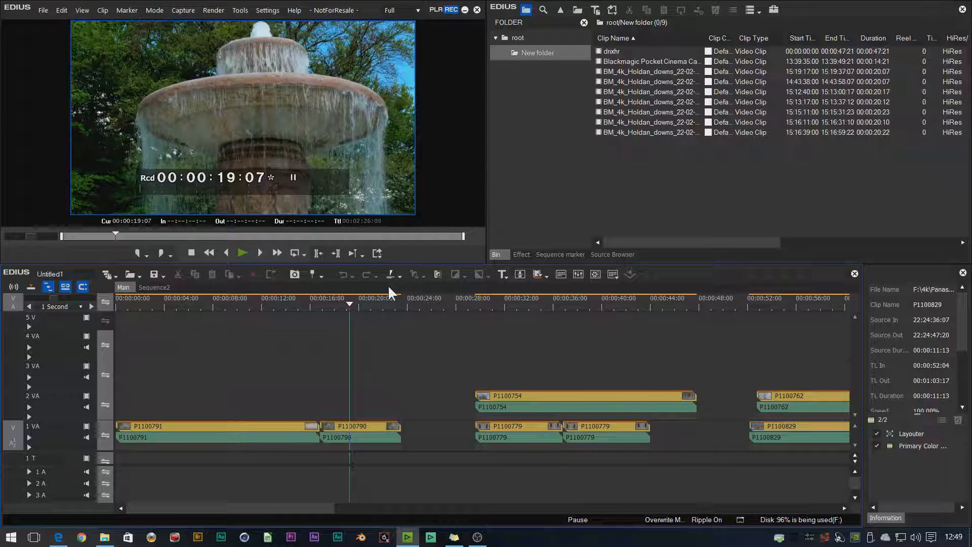
drag(349, 305, 166, 309)
click(249, 306)
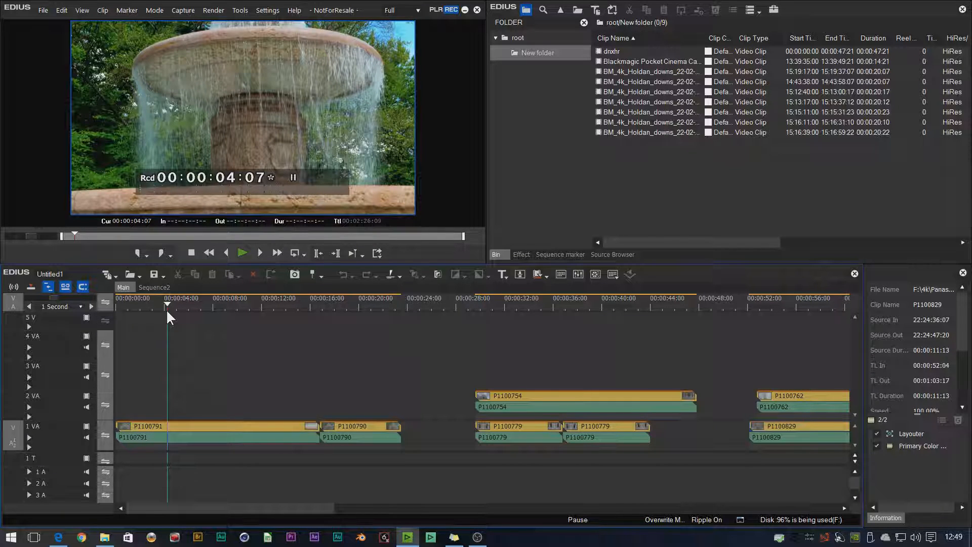
click(253, 429)
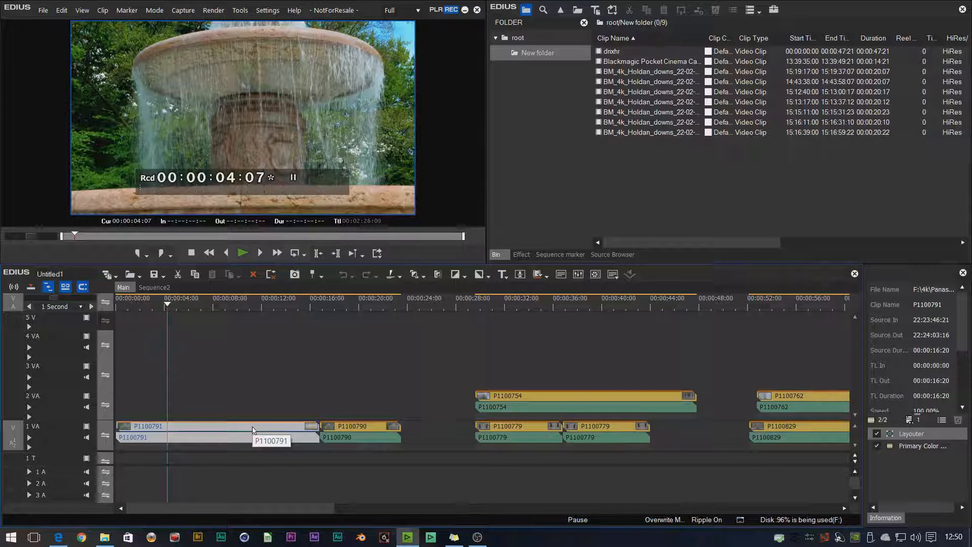